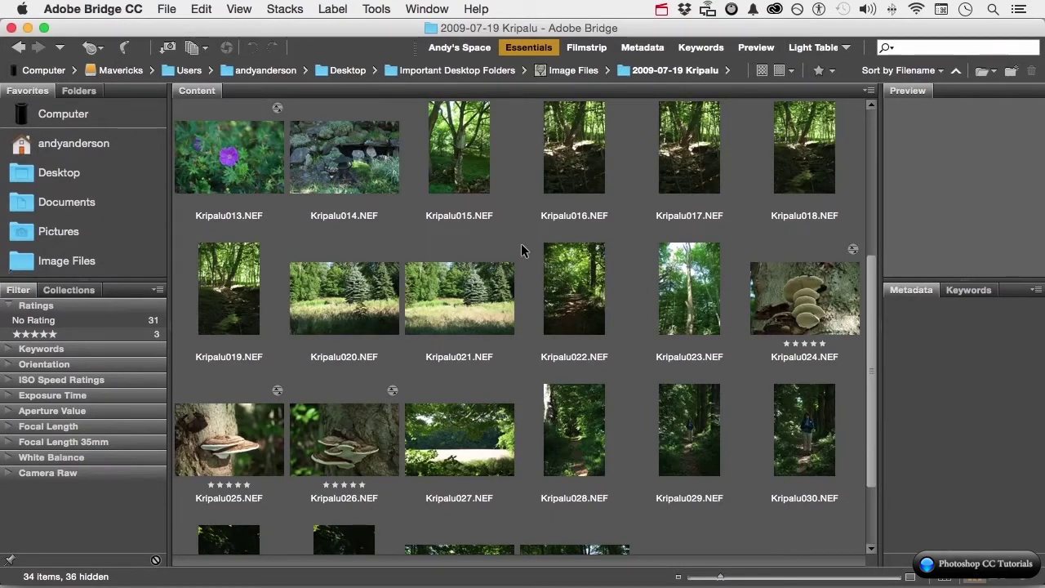
Select the shelf-fungus photo Kripalu024.NEF and preview it full screen.
click(776, 293)
key(space)
key(space)
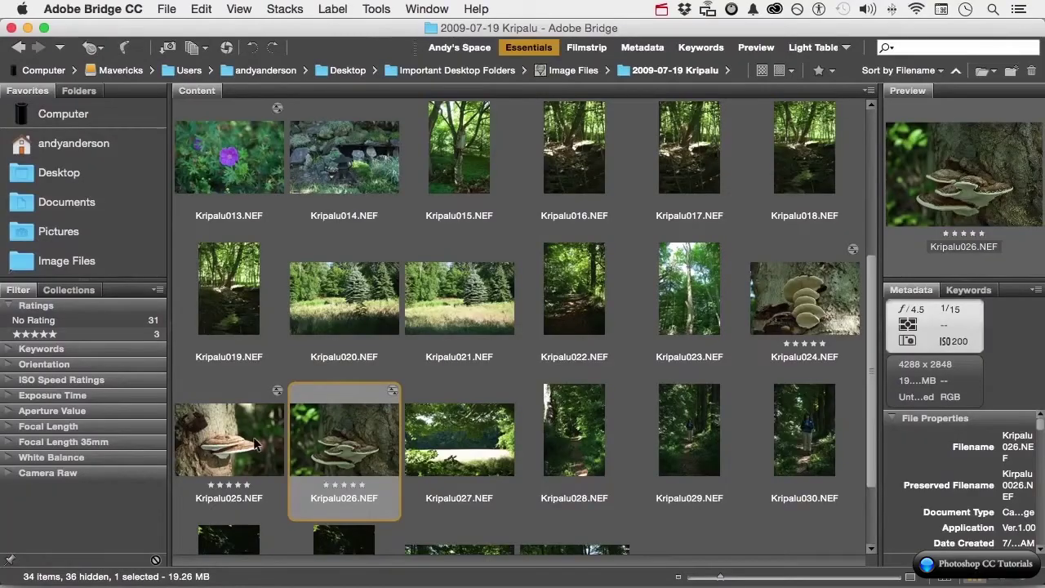
Select Kripalu024, Kripalu025 and Kripalu026 together, then bring up the Stacks menu.
click(813, 287)
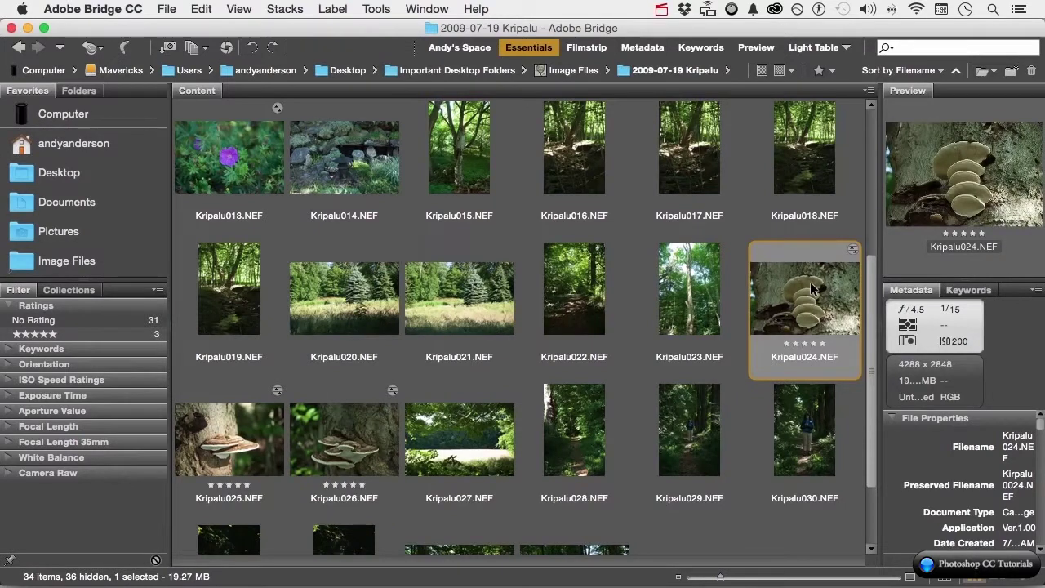
super+click(355, 464)
super+click(230, 449)
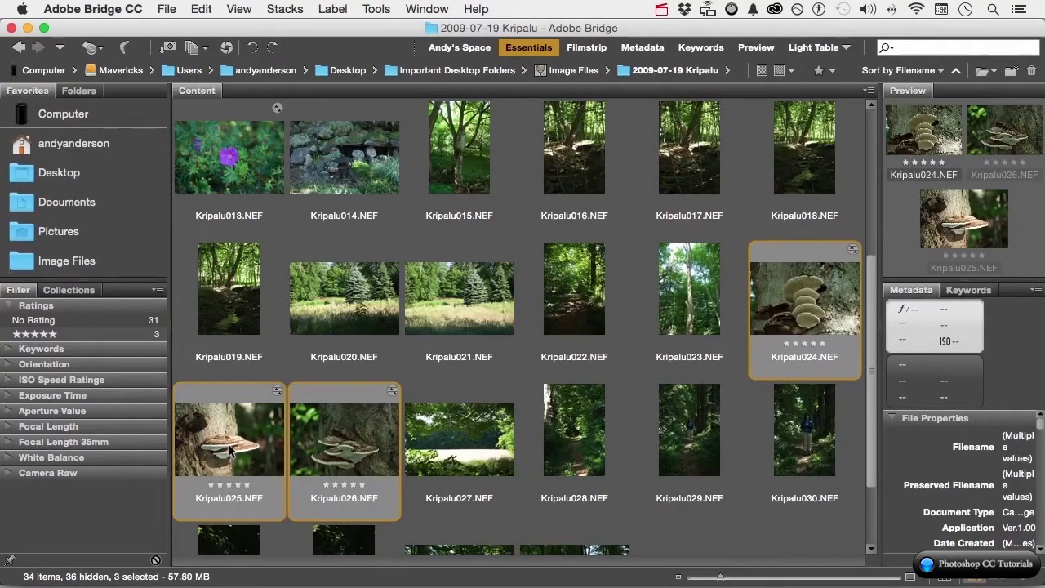
click(572, 296)
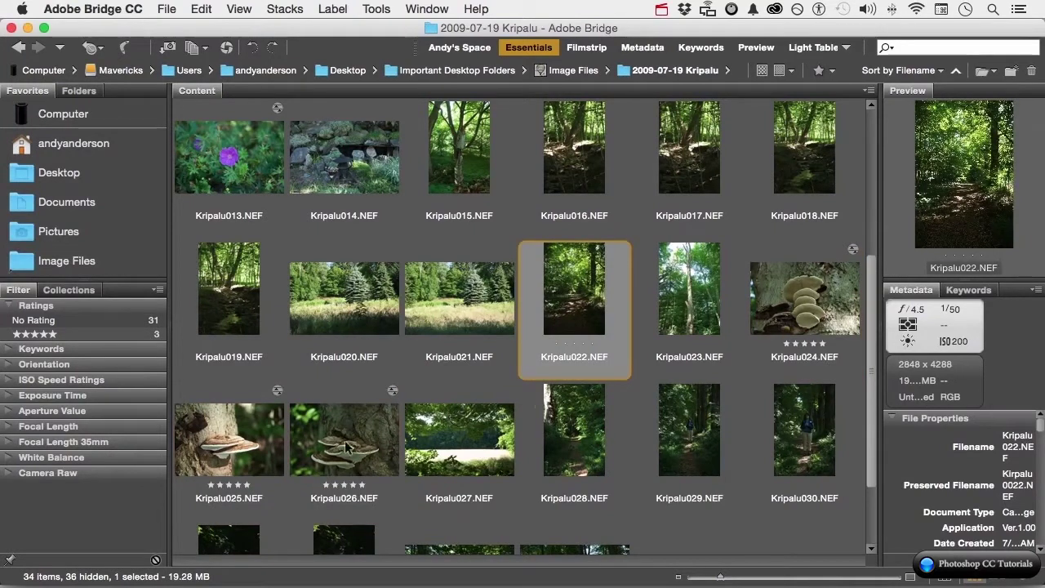
click(804, 308)
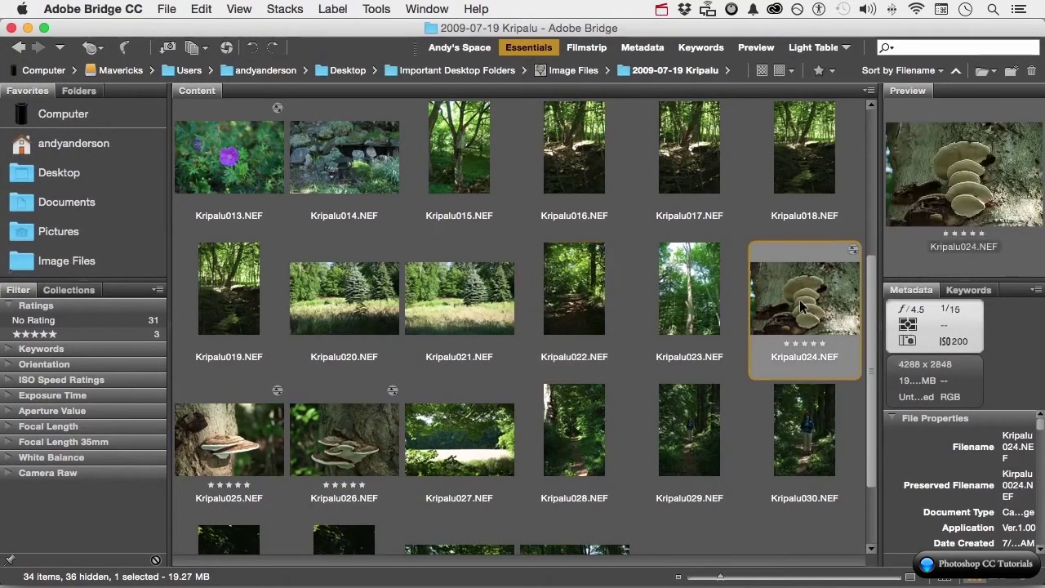
shift+click(323, 458)
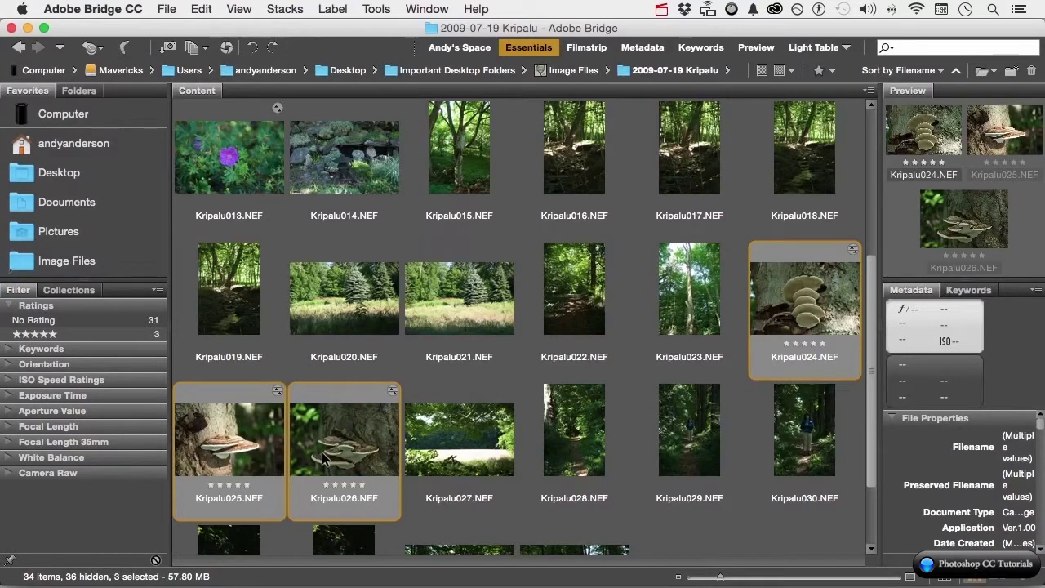
click(287, 8)
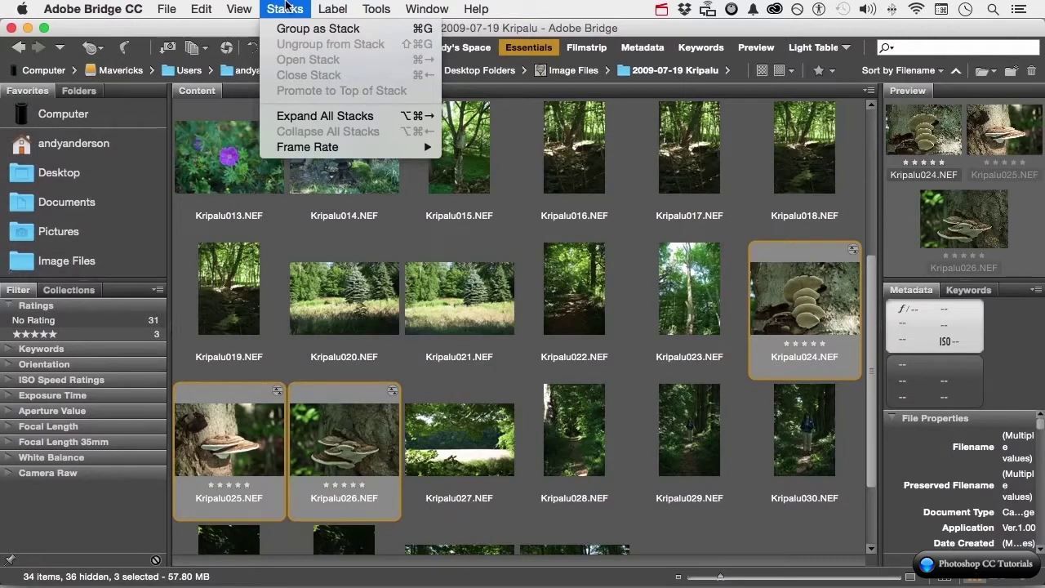
Group the three fungus photos into a stack, then scrub and play through its images.
click(299, 29)
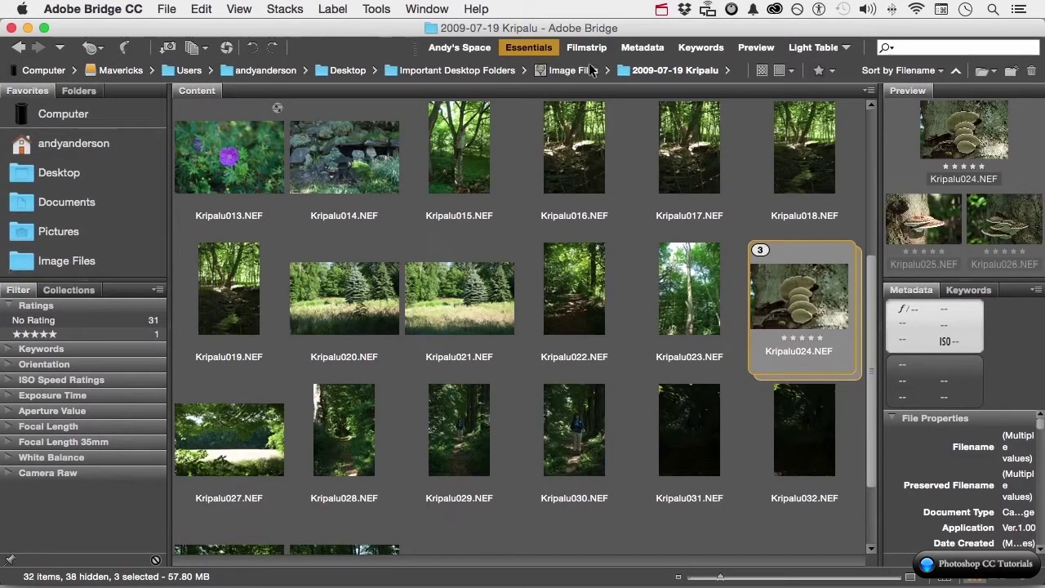
mouse_move(763, 254)
drag(808, 249, 787, 260)
click(785, 252)
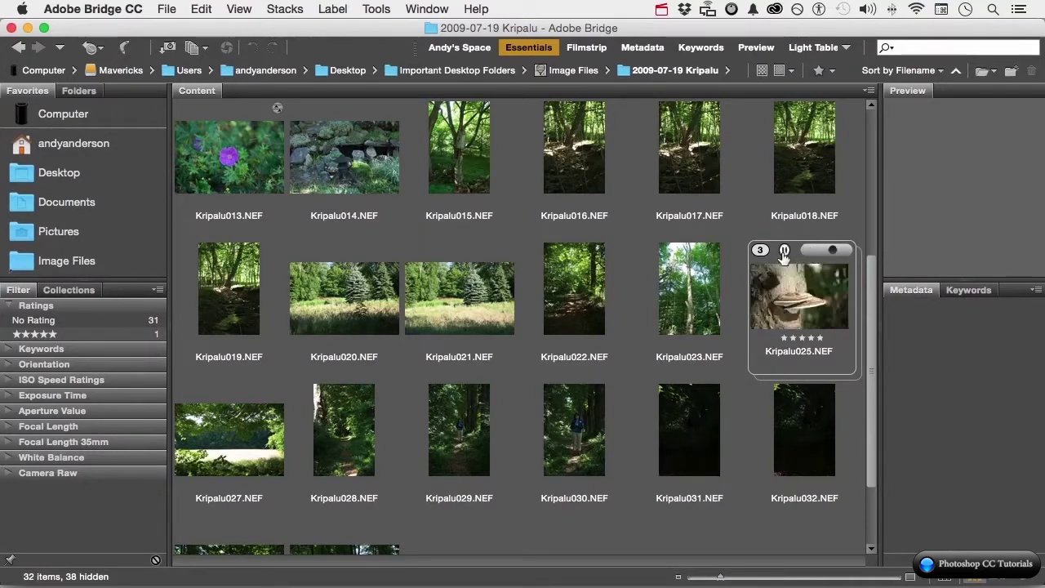
click(784, 253)
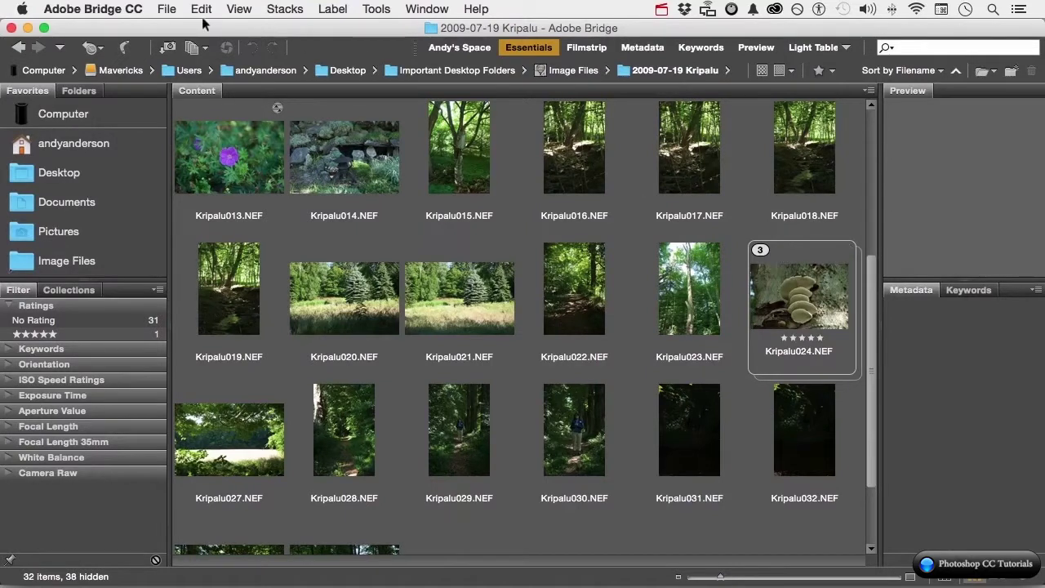
click(118, 11)
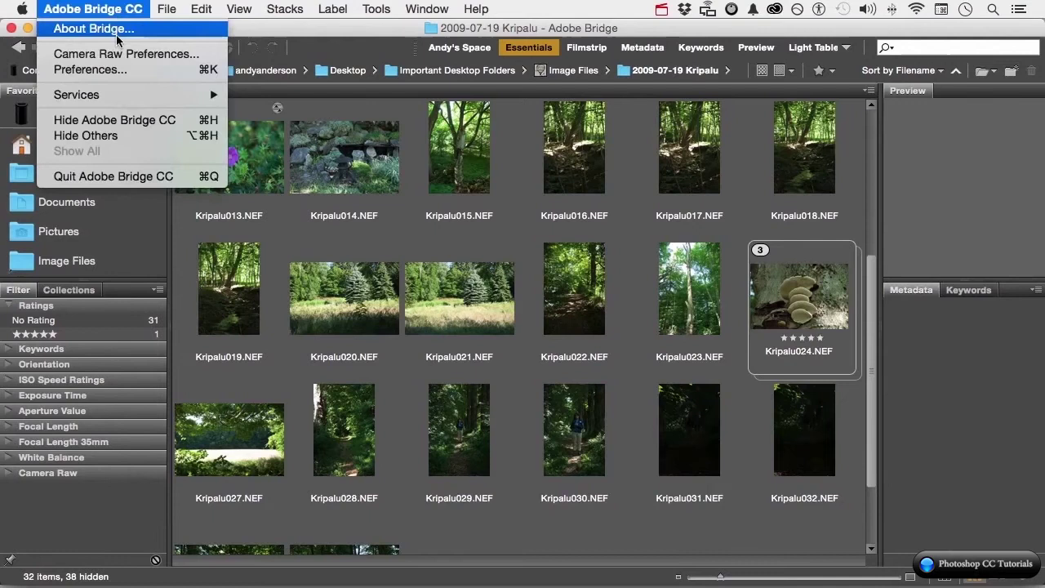
click(118, 70)
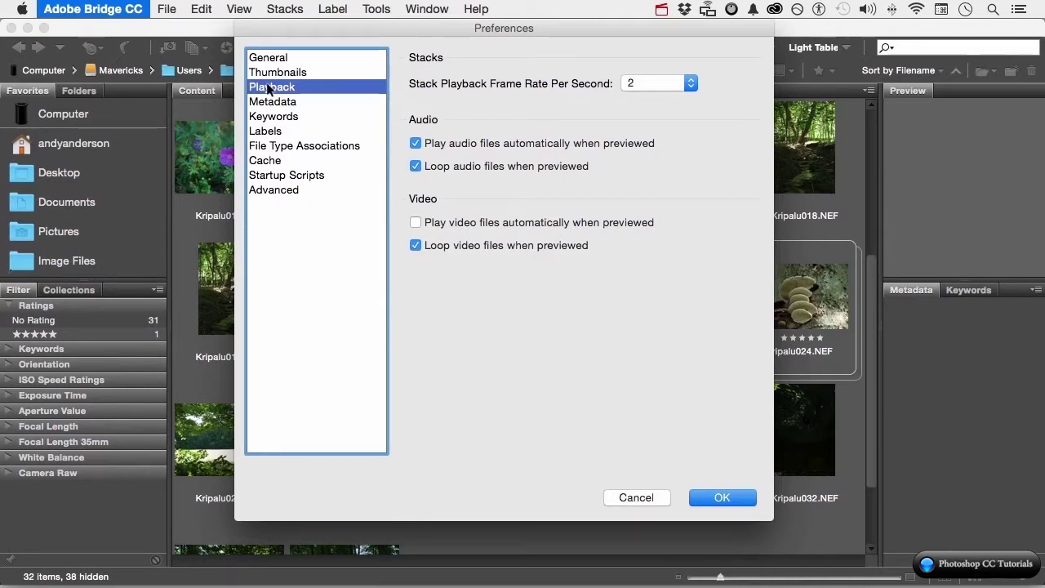
click(658, 84)
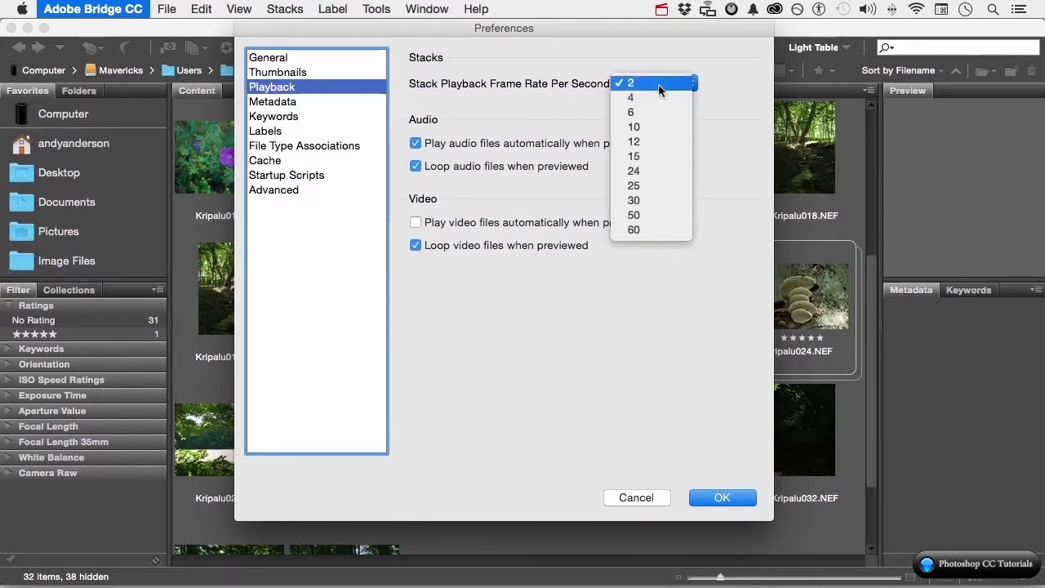
click(743, 87)
click(642, 497)
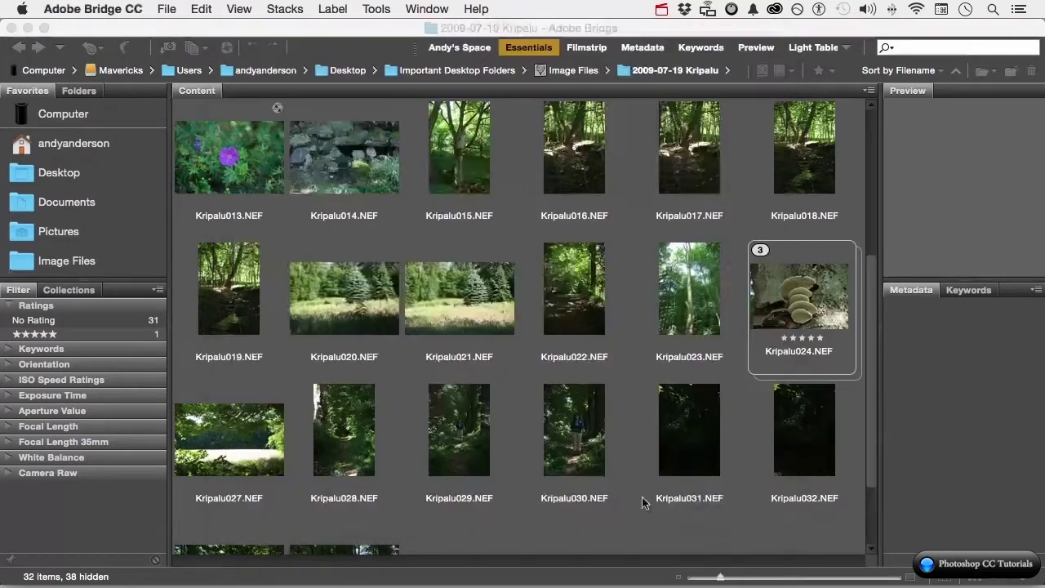
Select the fungus stack, expand it to show all three photos, then collapse it.
mouse_move(784, 335)
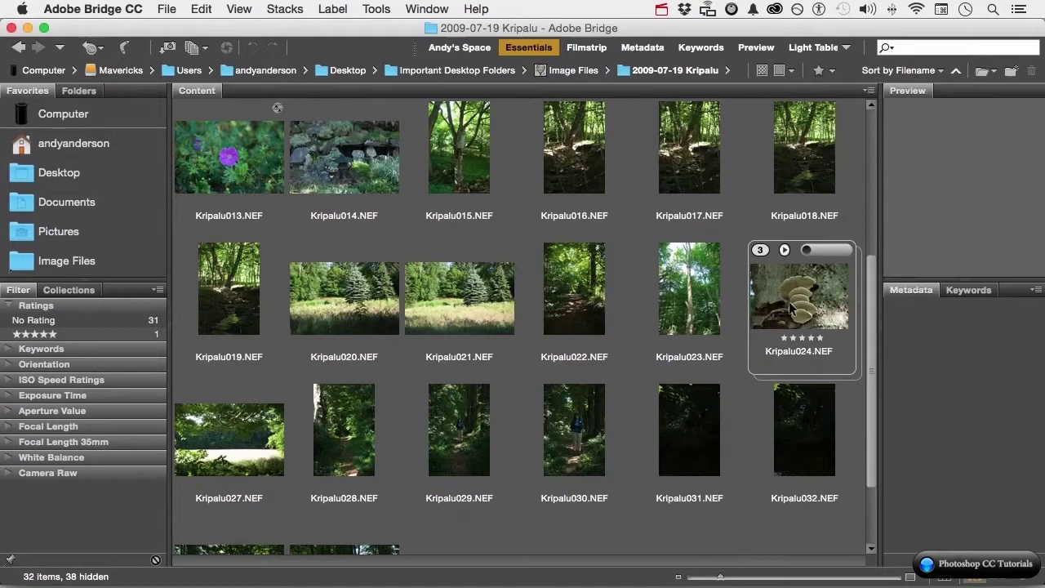
click(789, 308)
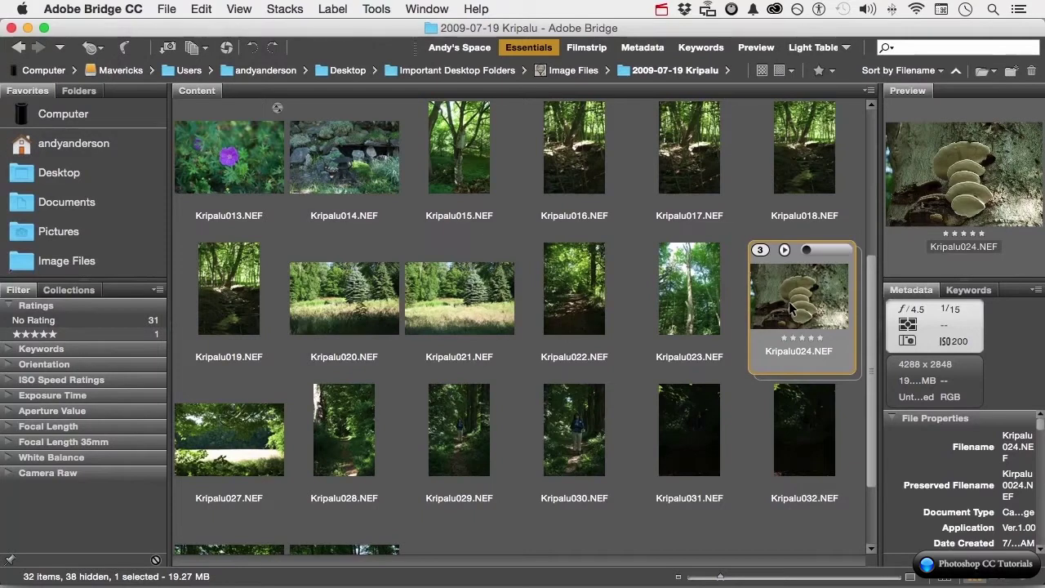
key(super+Right)
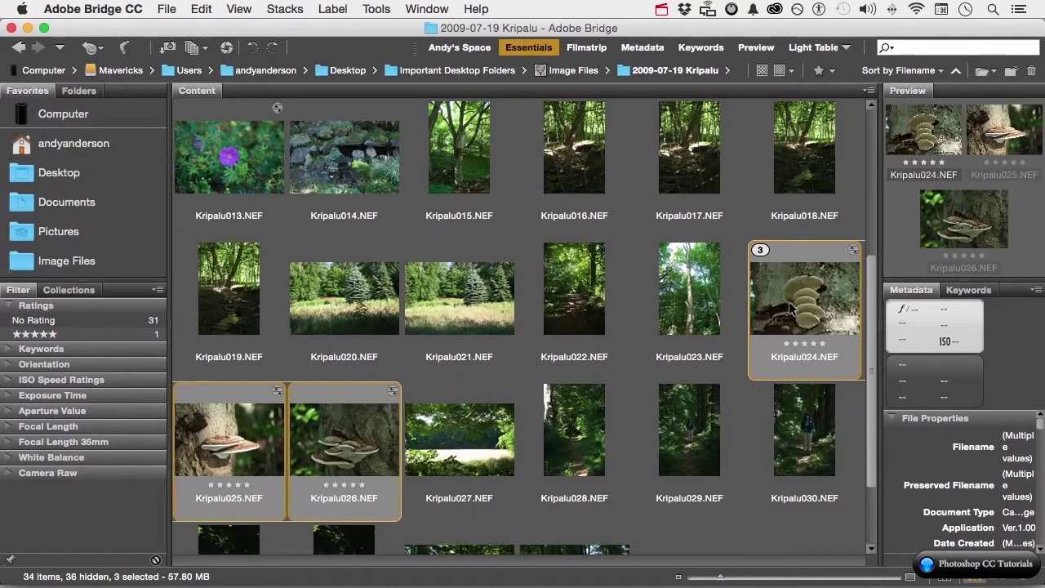
key(super+Left)
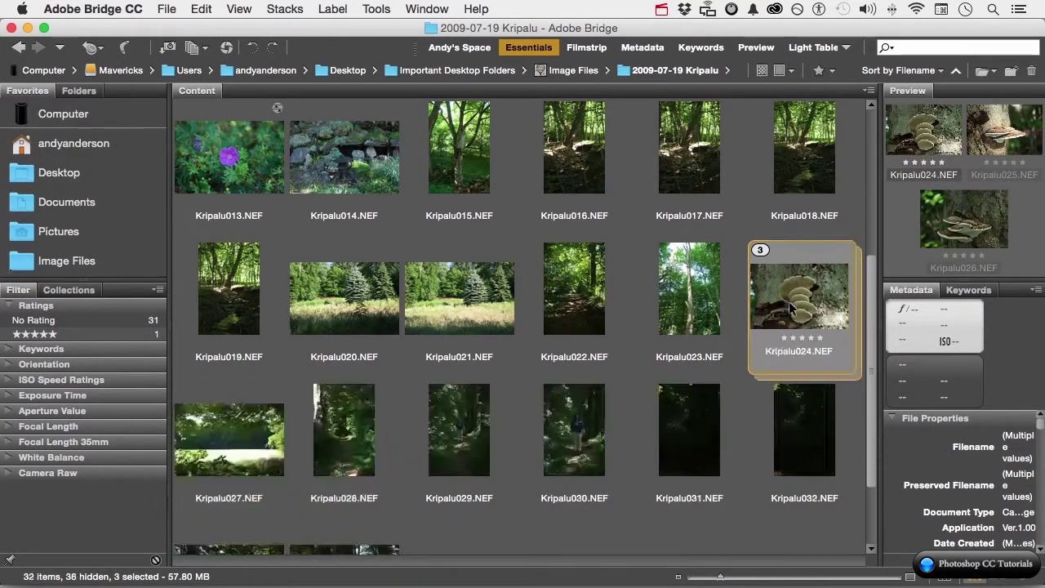
Check the Stacks menu without choosing anything, then expand the fungus stack again.
mouse_move(789, 306)
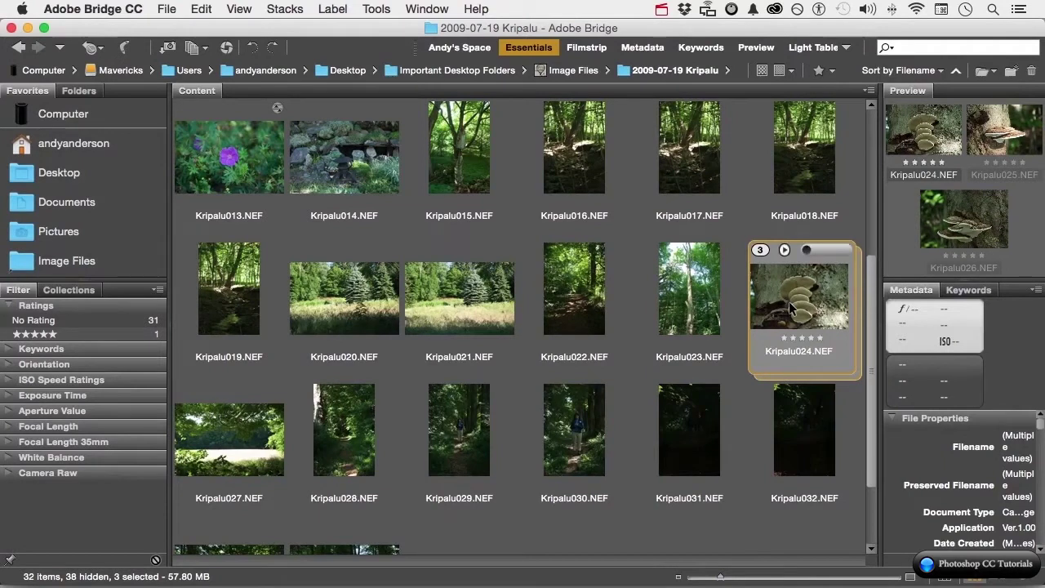
click(288, 9)
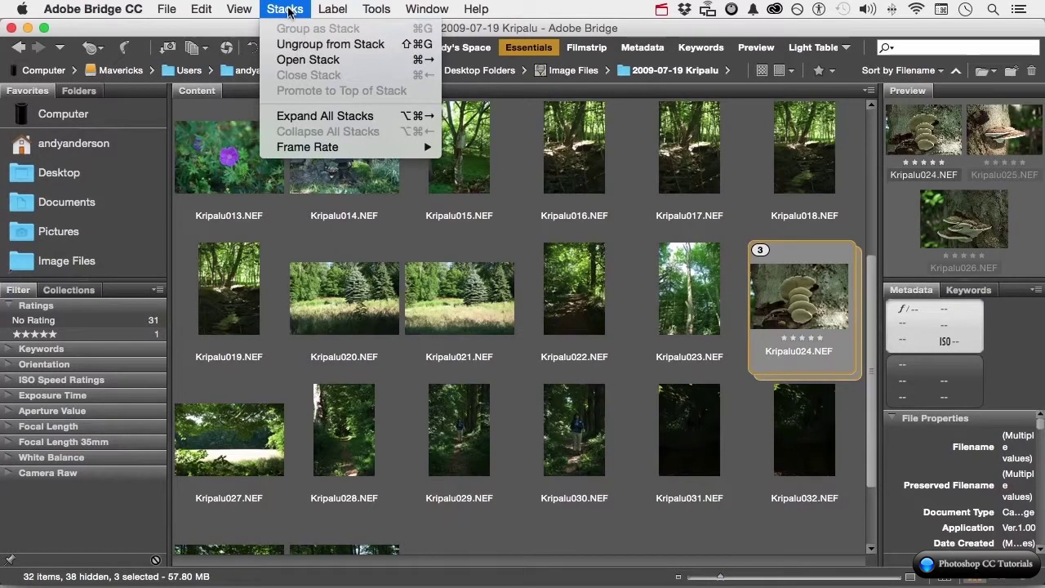
mouse_move(351, 151)
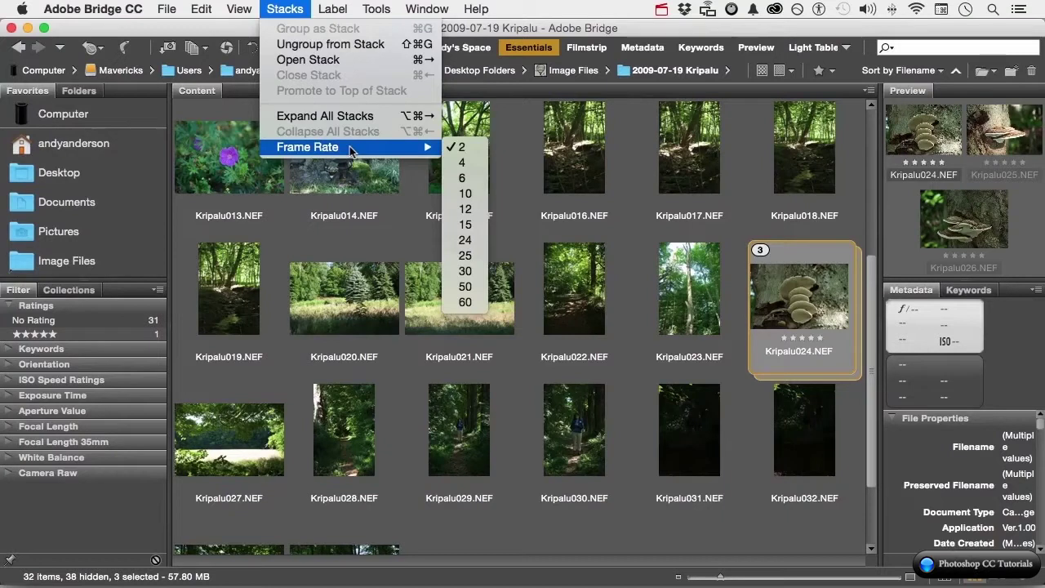
click(285, 8)
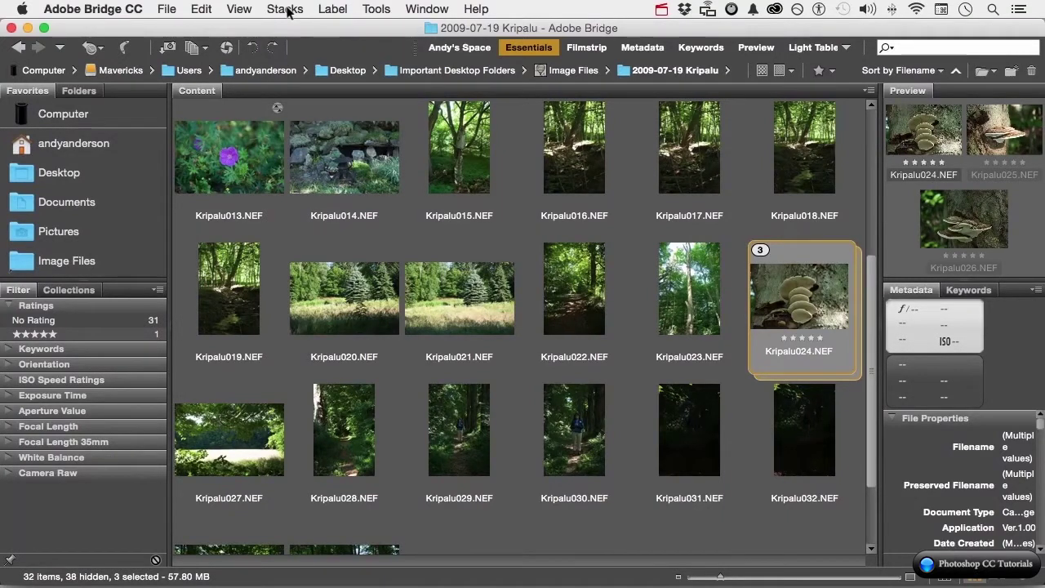
key(super+Right)
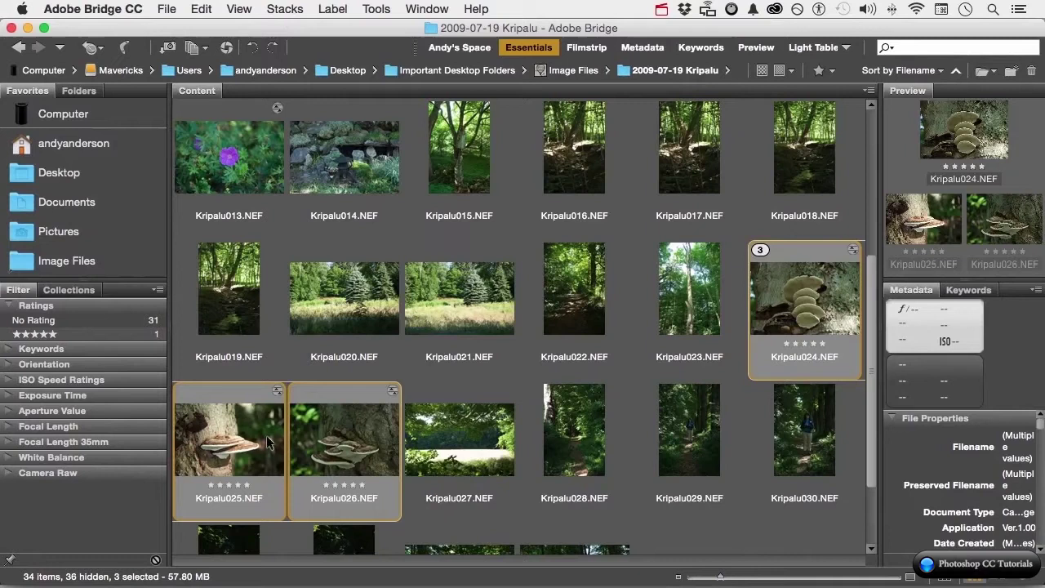
Drag Kripalu025 out of the fungus stack and back in, then open the Stacks menu.
drag(269, 442, 267, 326)
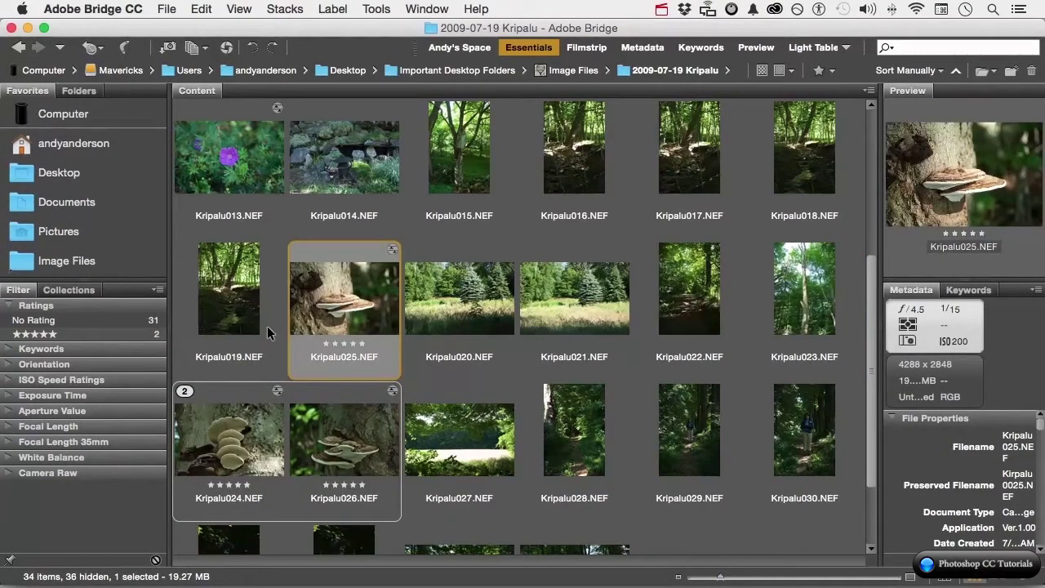
drag(371, 309, 290, 417)
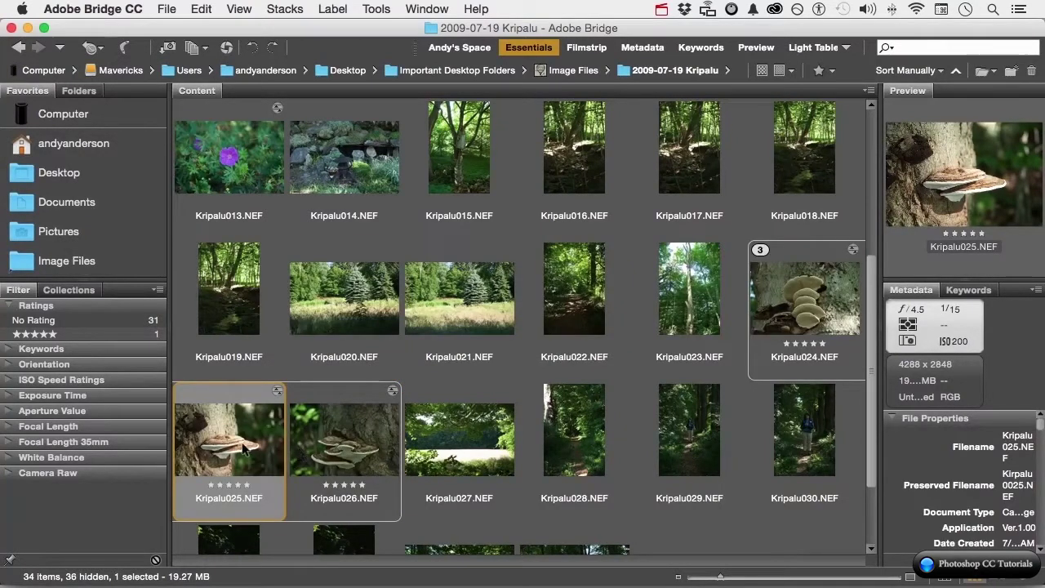
click(282, 8)
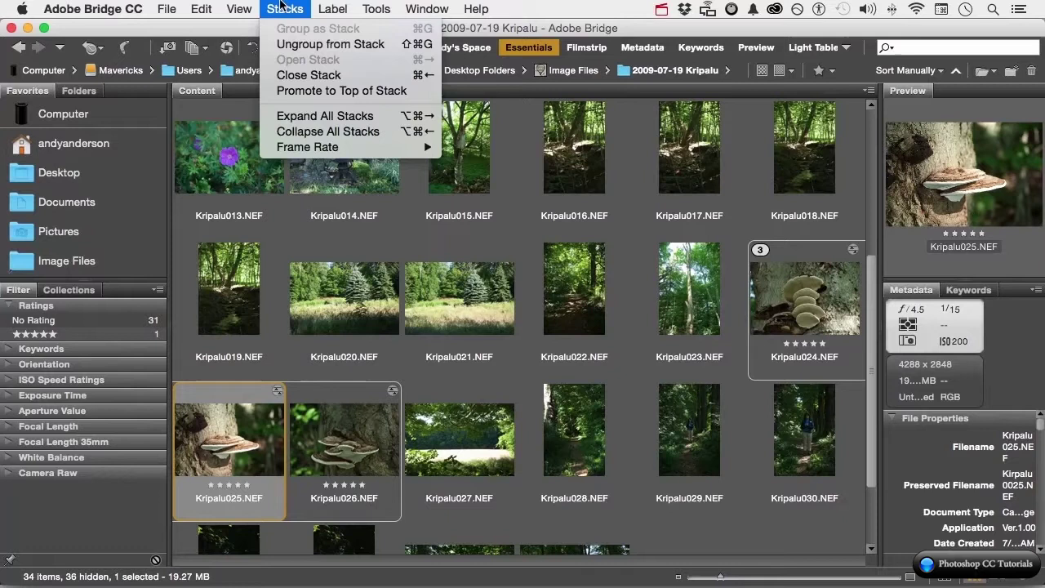
Promote Kripalu025 to the top of the stack and collapse the stack under it.
click(331, 82)
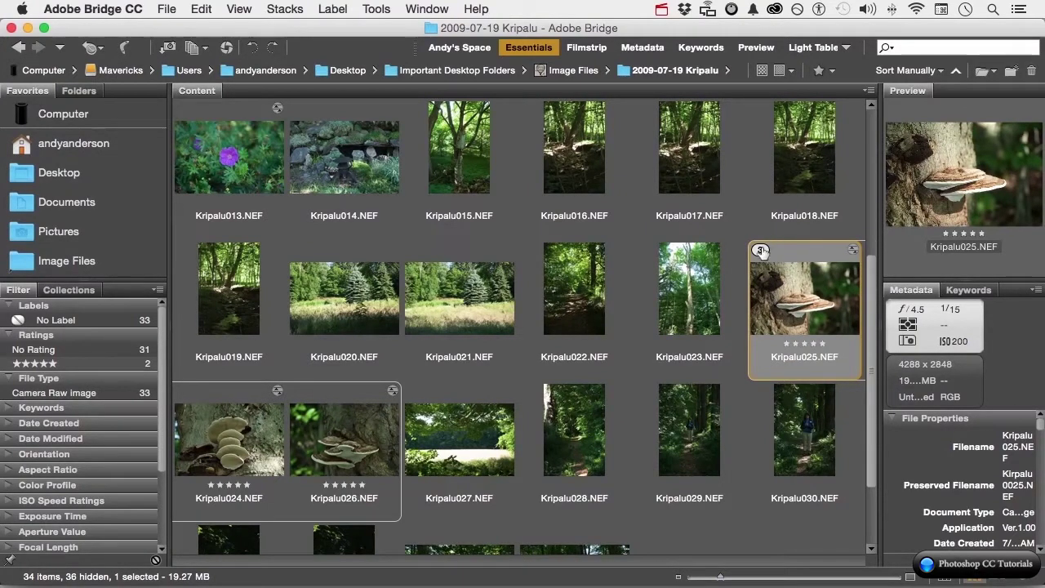
click(760, 251)
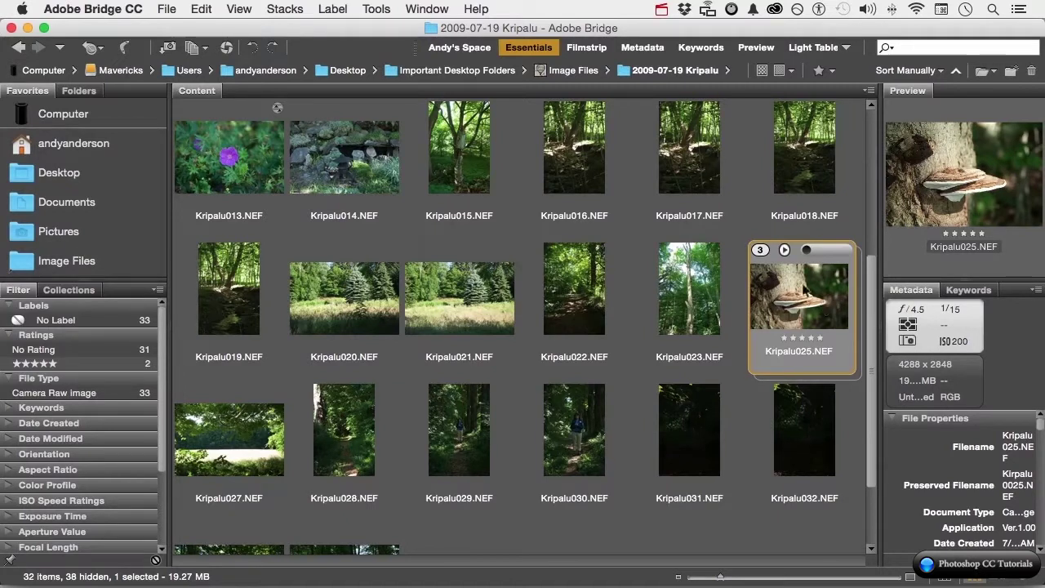
Choose Ungroup from Stack for the fungus stack holding Kripalu024, 025 and 026.
click(273, 10)
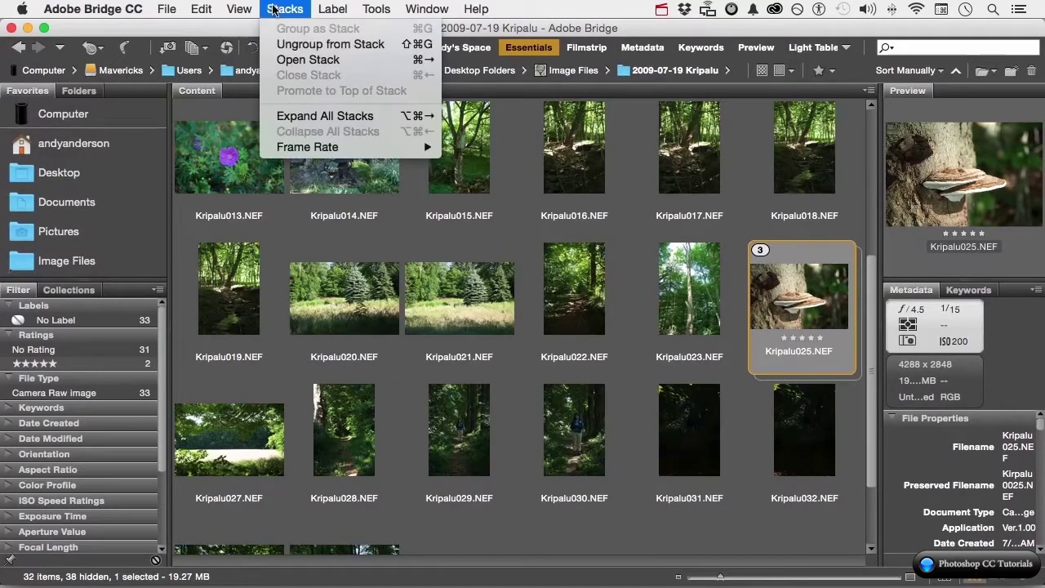
click(304, 44)
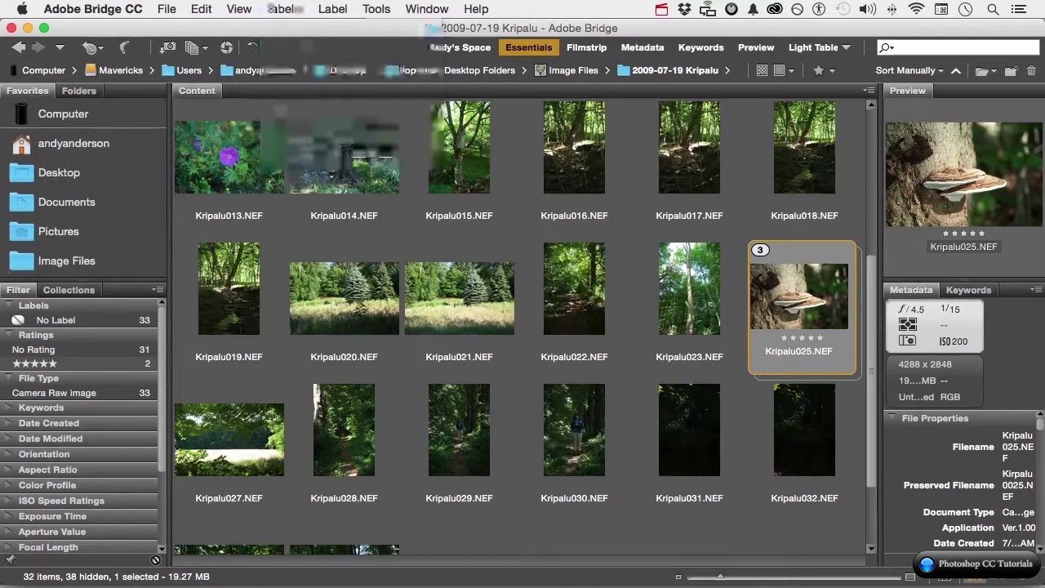